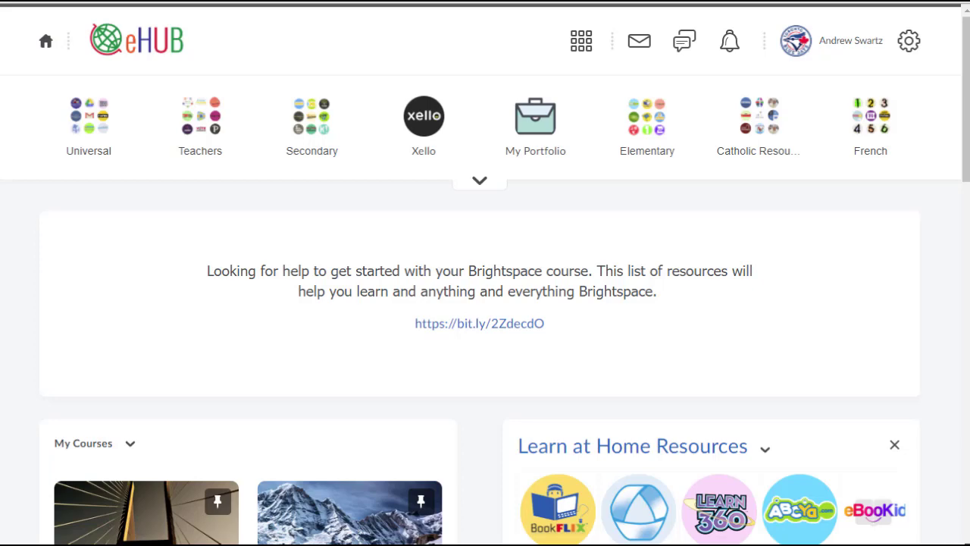
Step: Look through the course selector list and the My Courses tiles on the home page
{"action": "left_click", "coordinate": [581, 41]}
{"action": "left_click", "coordinate": [415, 38]}
{"action": "scroll", "coordinate": [459, 56], "scroll_direction": "down", "scroll_amount": 4}
{"action": "scroll", "coordinate": [445, 84], "scroll_direction": "up", "scroll_amount": 4}
{"action": "left_click", "coordinate": [582, 41]}
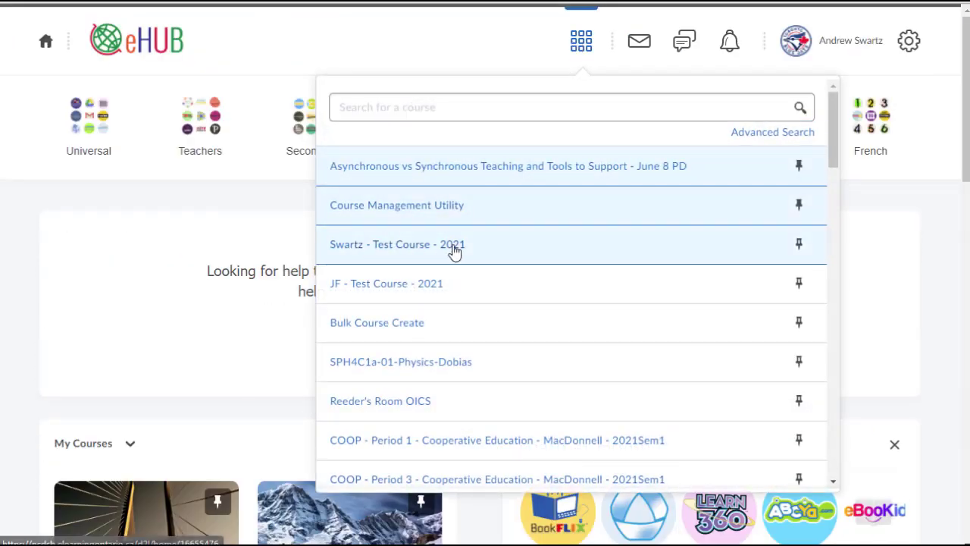
{"action": "left_click", "coordinate": [336, 39]}
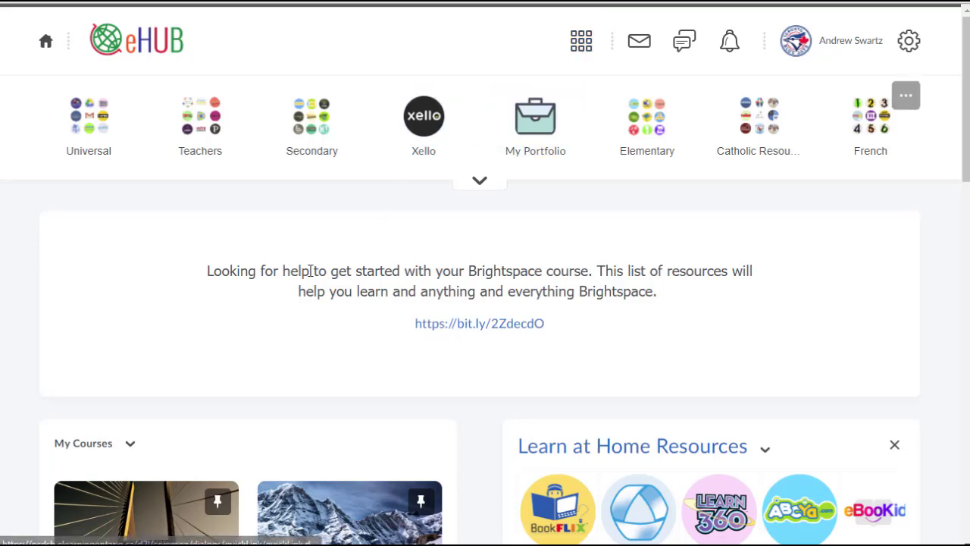
{"action": "scroll", "coordinate": [276, 290], "scroll_direction": "down", "scroll_amount": 2}
{"action": "scroll", "coordinate": [281, 275], "scroll_direction": "up", "scroll_amount": 2}
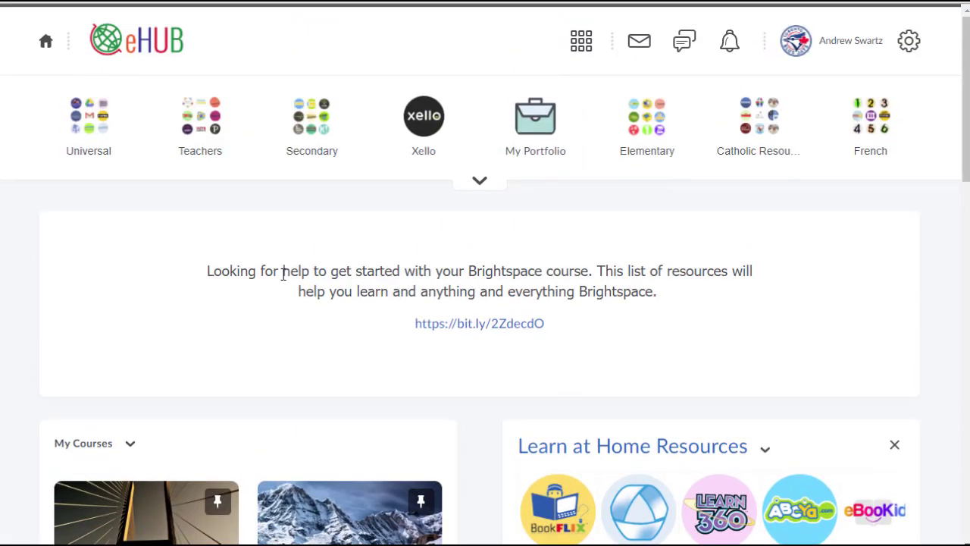
Step: Check the pinned courses in the course list and open the pinned 2021 test course from My Courses
{"action": "left_click", "coordinate": [582, 41]}
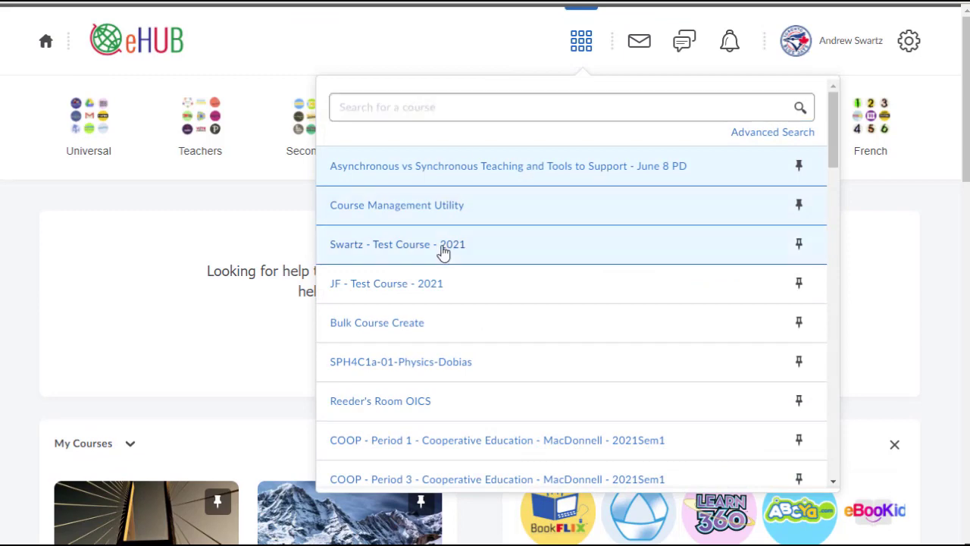
{"action": "left_click", "coordinate": [799, 248]}
{"action": "scroll", "coordinate": [312, 188], "scroll_direction": "down", "scroll_amount": 4}
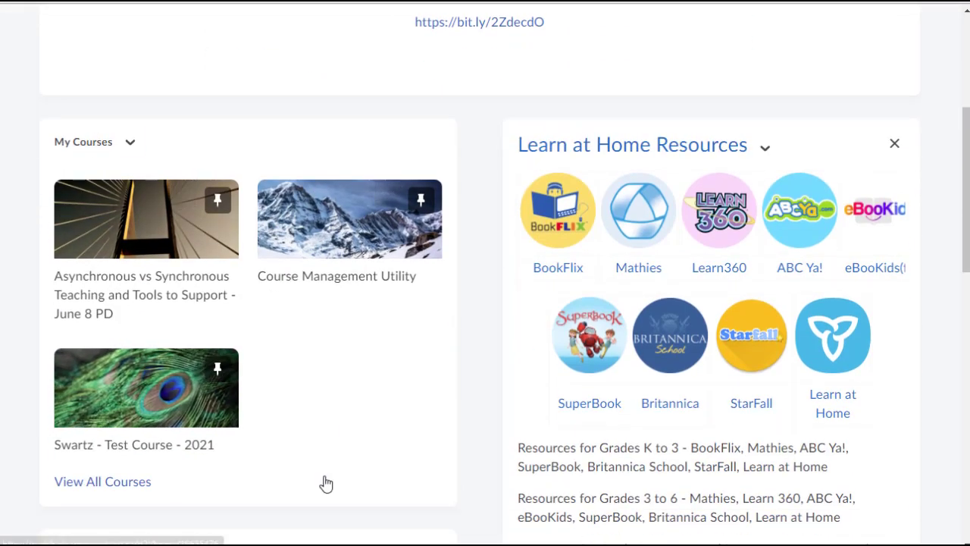
{"action": "left_click", "coordinate": [149, 416]}
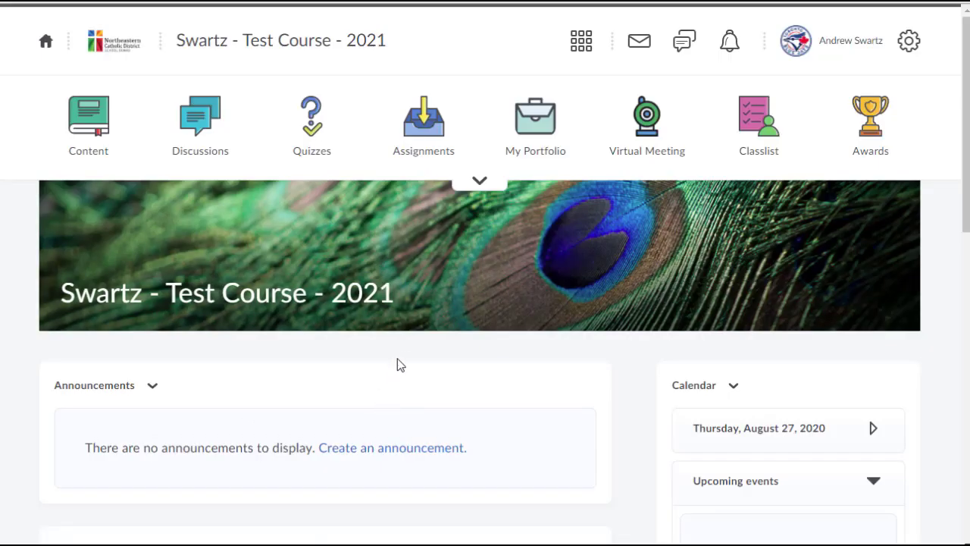
Step: Open the test course's Classlist and examine the enrolled teacher's username, ID and role
{"action": "scroll", "coordinate": [404, 357], "scroll_direction": "down", "scroll_amount": 8}
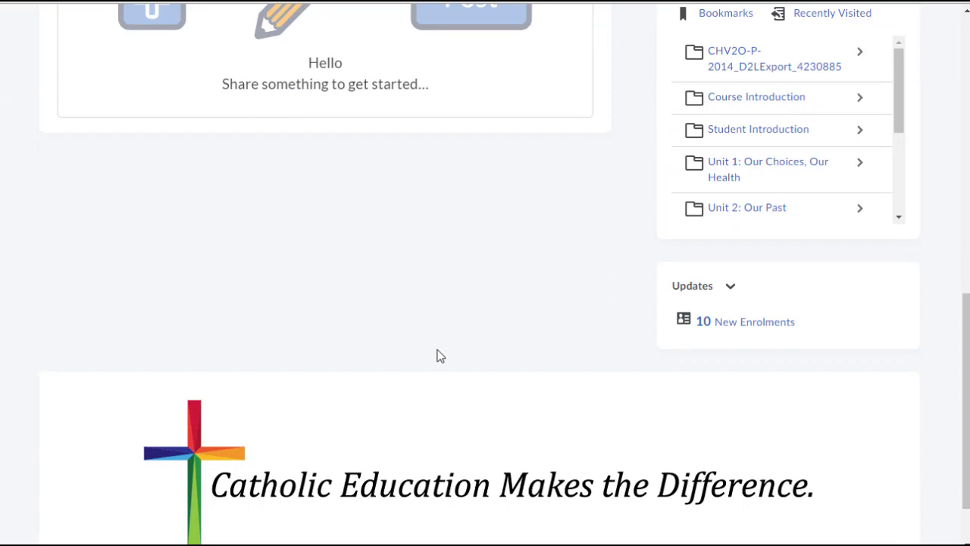
{"action": "scroll", "coordinate": [438, 356], "scroll_direction": "up", "scroll_amount": 8}
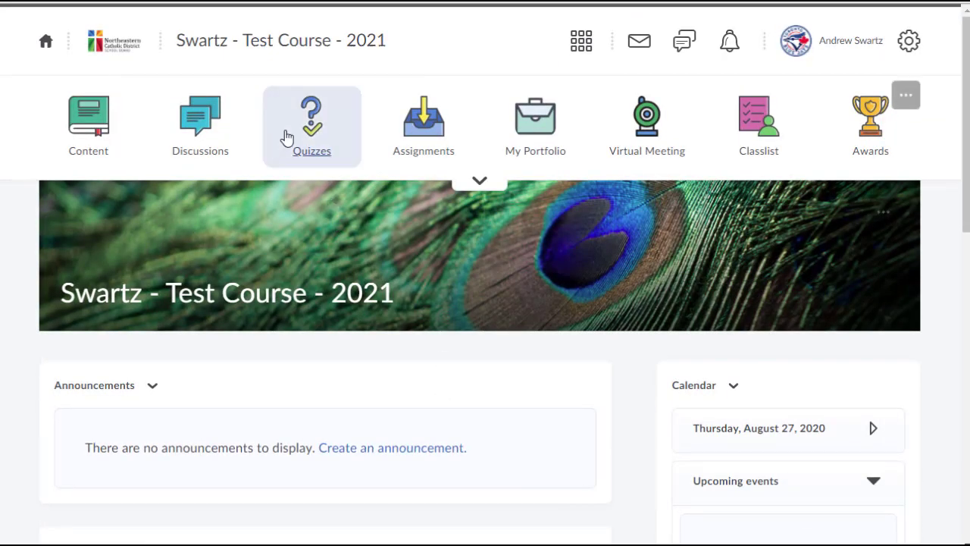
{"action": "left_click", "coordinate": [759, 129]}
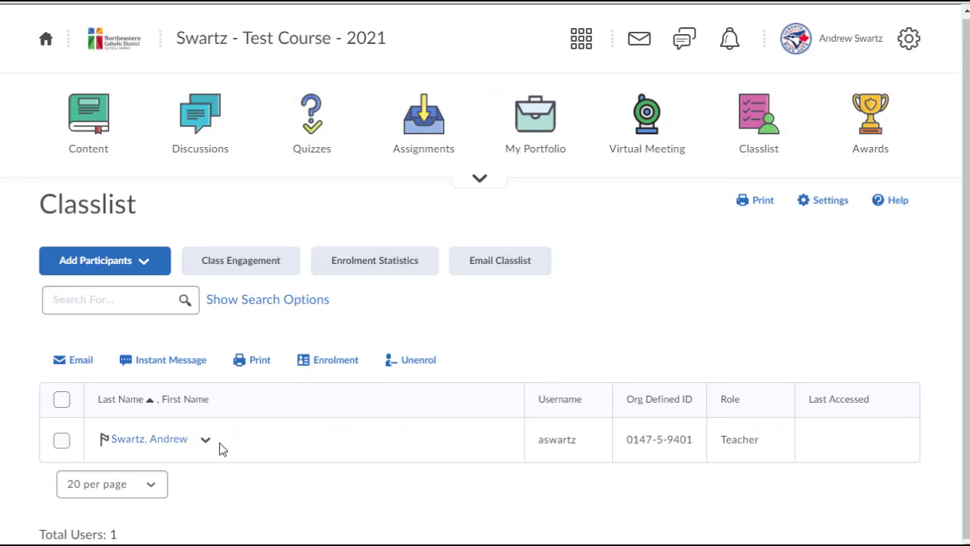
{"action": "left_click_drag", "start_coordinate": [762, 443], "coordinate": [301, 441]}
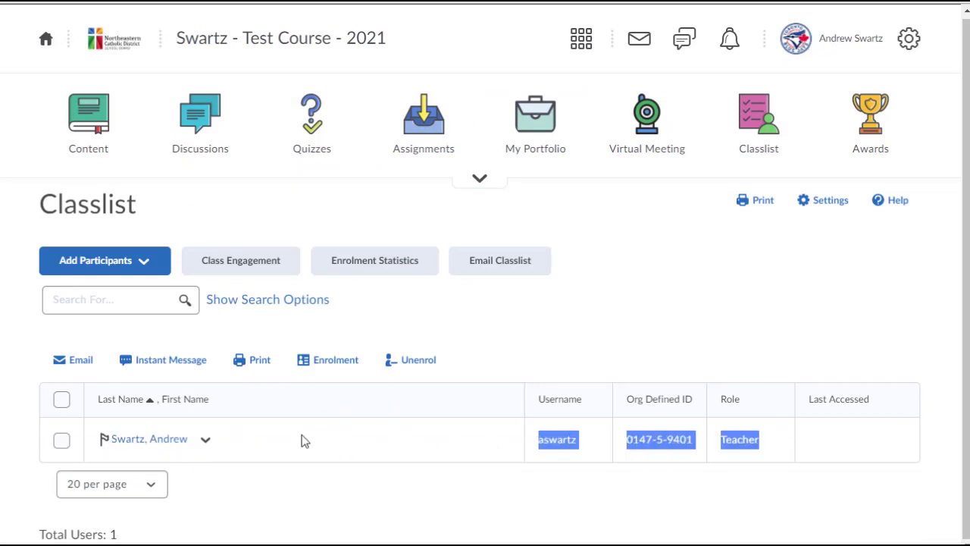
{"action": "left_click", "coordinate": [437, 476]}
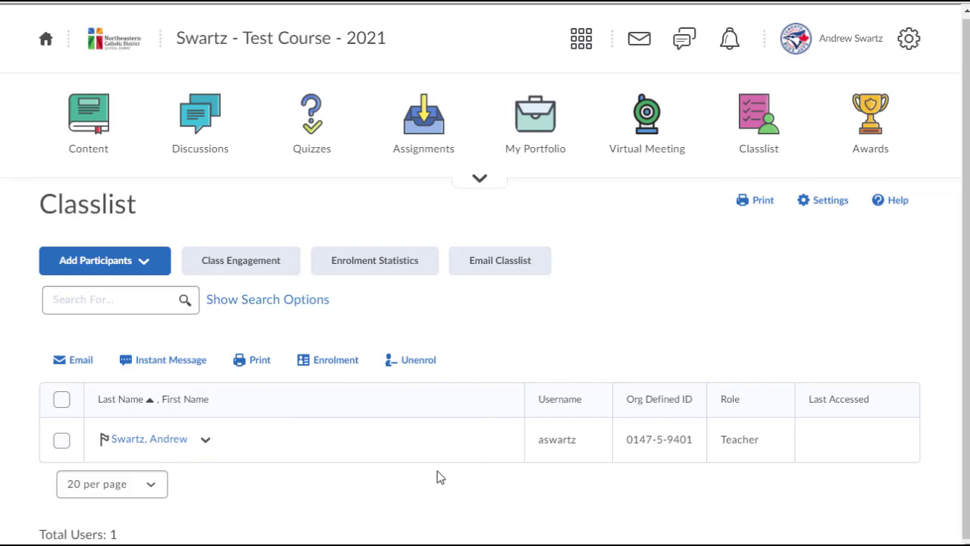
Step: Start adding existing users to the course and search for a student by last name
{"action": "left_click", "coordinate": [95, 265]}
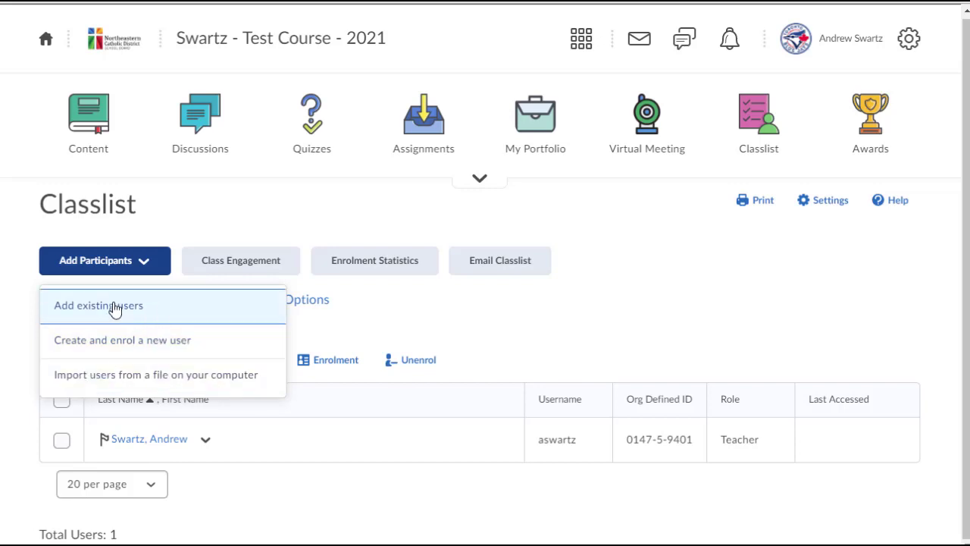
{"action": "left_click", "coordinate": [163, 306]}
{"action": "scroll", "coordinate": [459, 347], "scroll_direction": "down", "scroll_amount": 3}
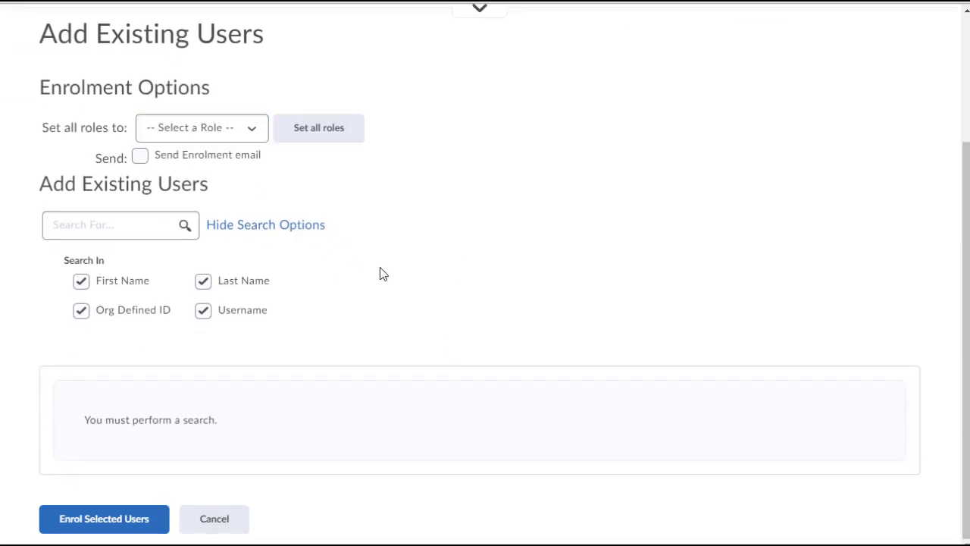
{"action": "left_click", "coordinate": [86, 222]}
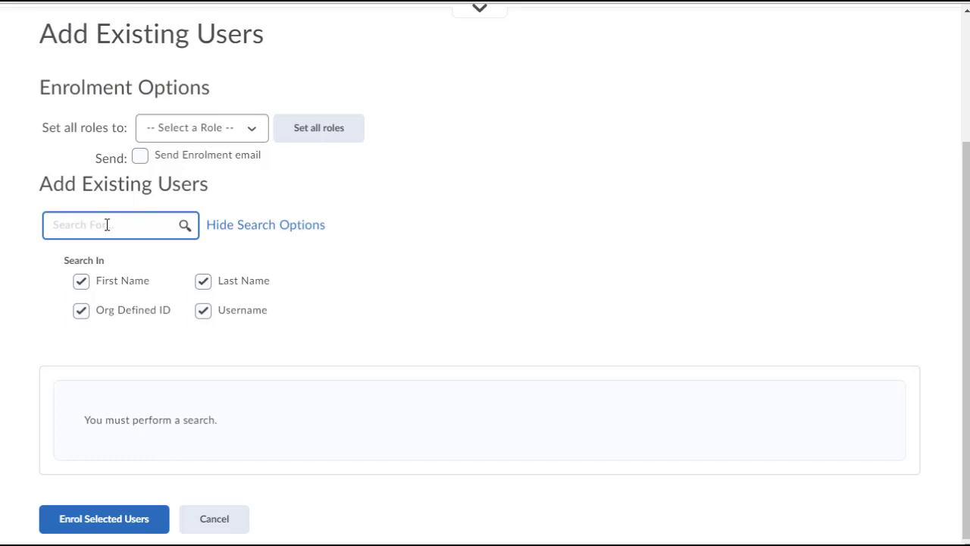
{"action": "type", "text": "smith"}
{"action": "key", "text": "Return"}
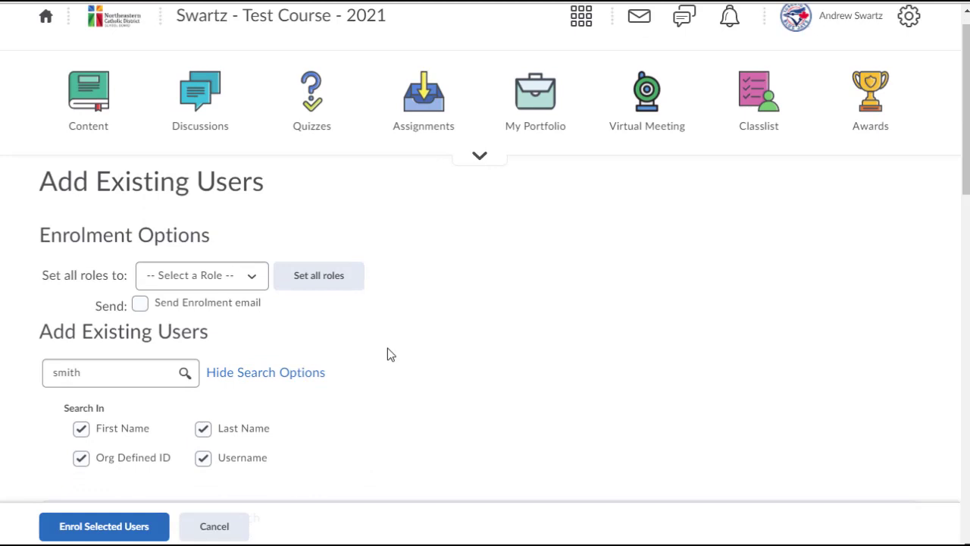
Step: Select the first student in the search results and set their role to _Elemstudent
{"action": "scroll", "coordinate": [388, 353], "scroll_direction": "down", "scroll_amount": 3}
{"action": "scroll", "coordinate": [244, 279], "scroll_direction": "down", "scroll_amount": 1}
{"action": "scroll", "coordinate": [242, 279], "scroll_direction": "down", "scroll_amount": 1}
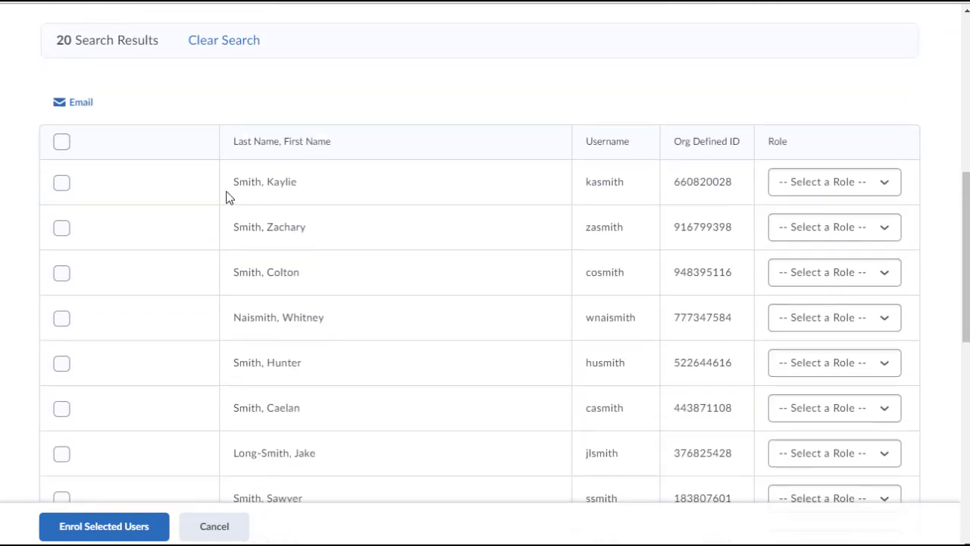
{"action": "left_click", "coordinate": [63, 188]}
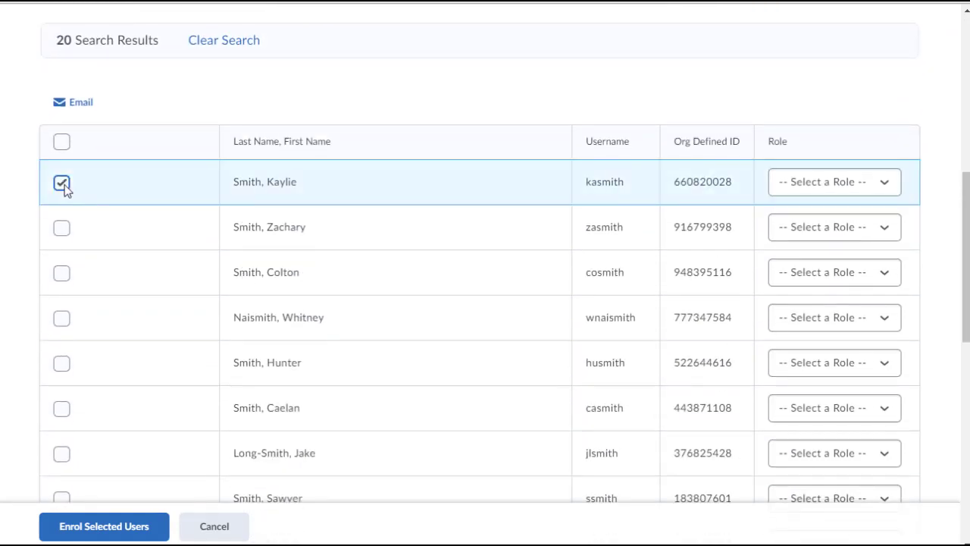
{"action": "left_click", "coordinate": [844, 187]}
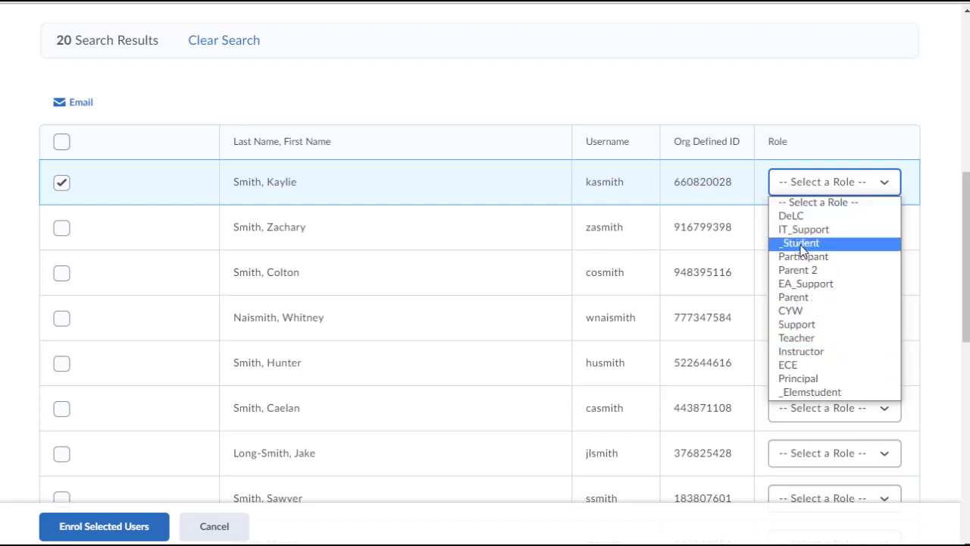
{"action": "left_click", "coordinate": [836, 392]}
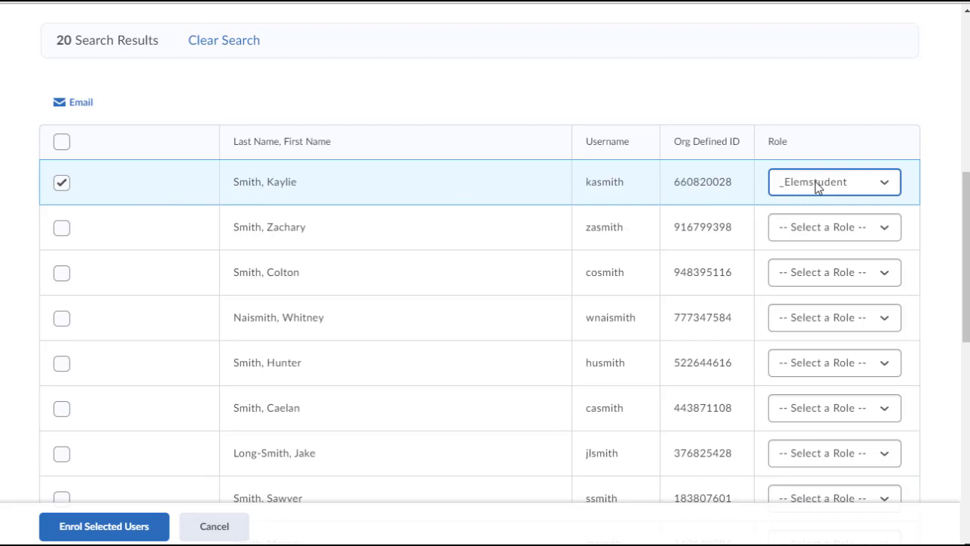
Step: Enrol the selected student in the course and finish the enrolment to return to the Classlist
{"action": "scroll", "coordinate": [412, 288], "scroll_direction": "down", "scroll_amount": 1}
{"action": "left_click", "coordinate": [104, 528]}
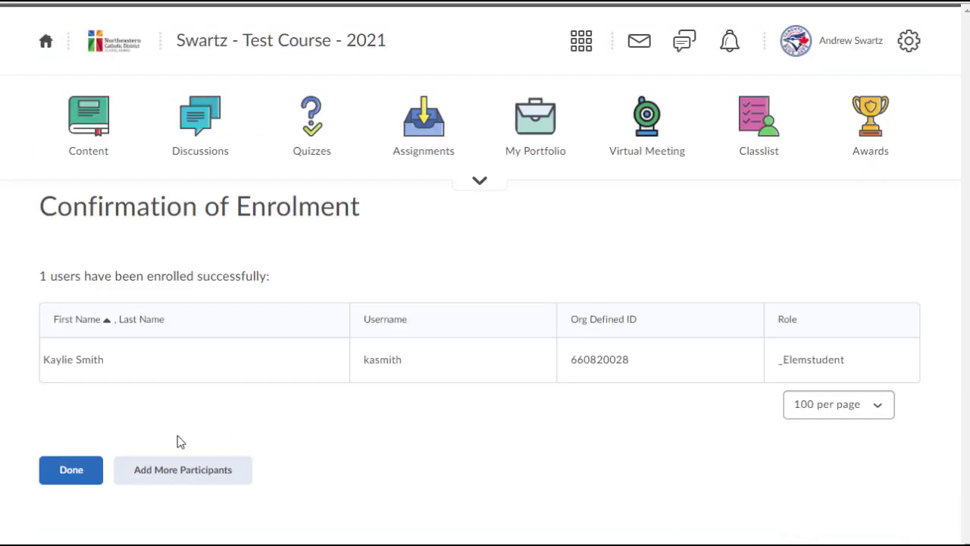
{"action": "left_click", "coordinate": [71, 468]}
{"action": "scroll", "coordinate": [542, 356], "scroll_direction": "down", "scroll_amount": 1}
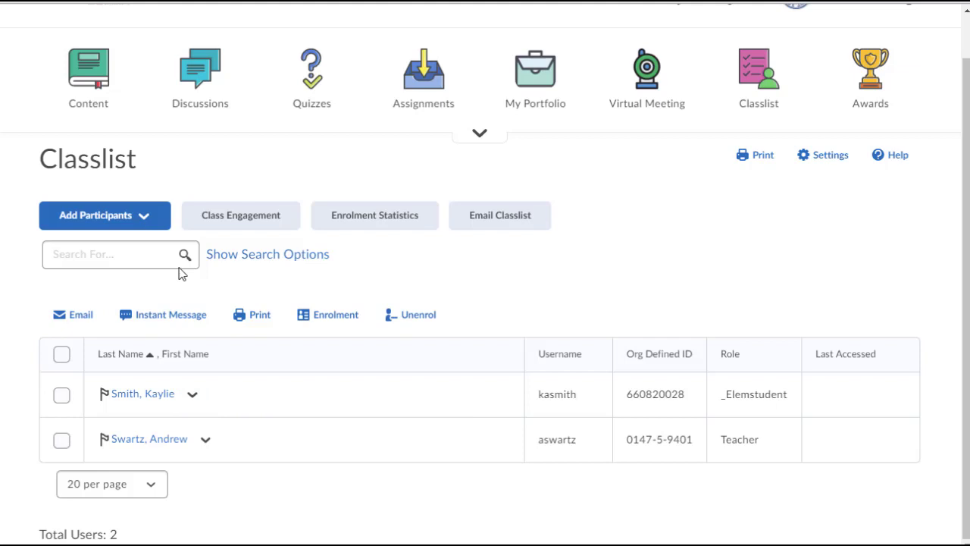
Step: Search the existing users for a staff member by last name and select the first result
{"action": "left_click", "coordinate": [126, 221]}
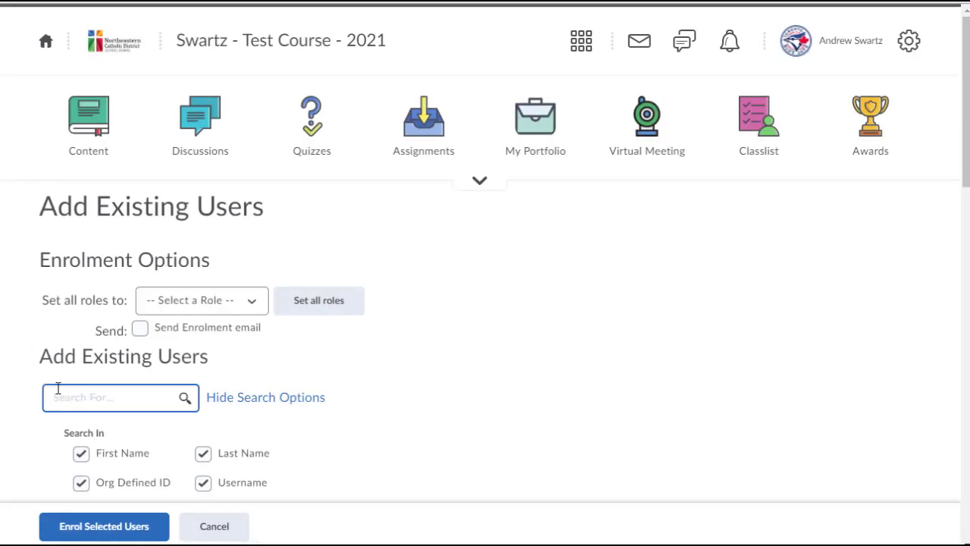
{"action": "type", "text": "kaye"}
{"action": "key", "text": "Return"}
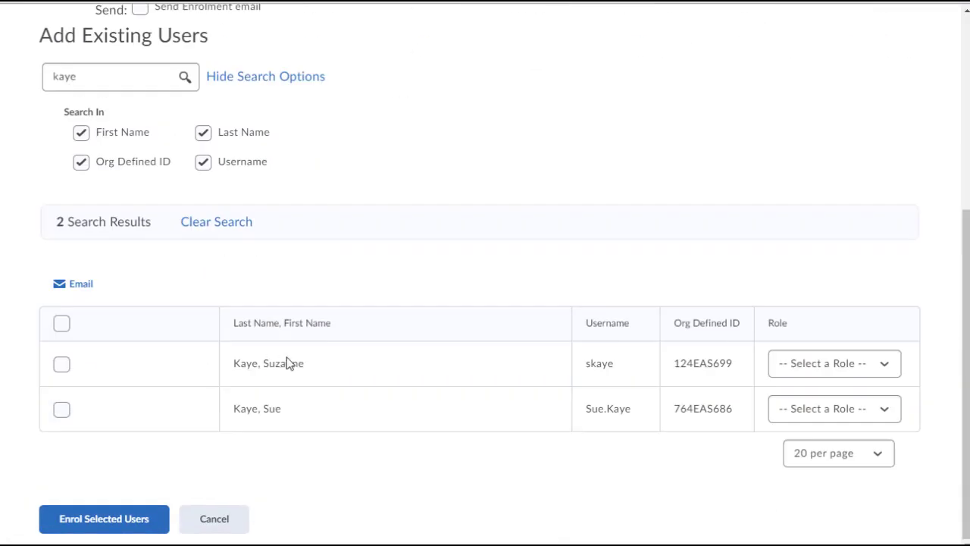
{"action": "left_click", "coordinate": [62, 365]}
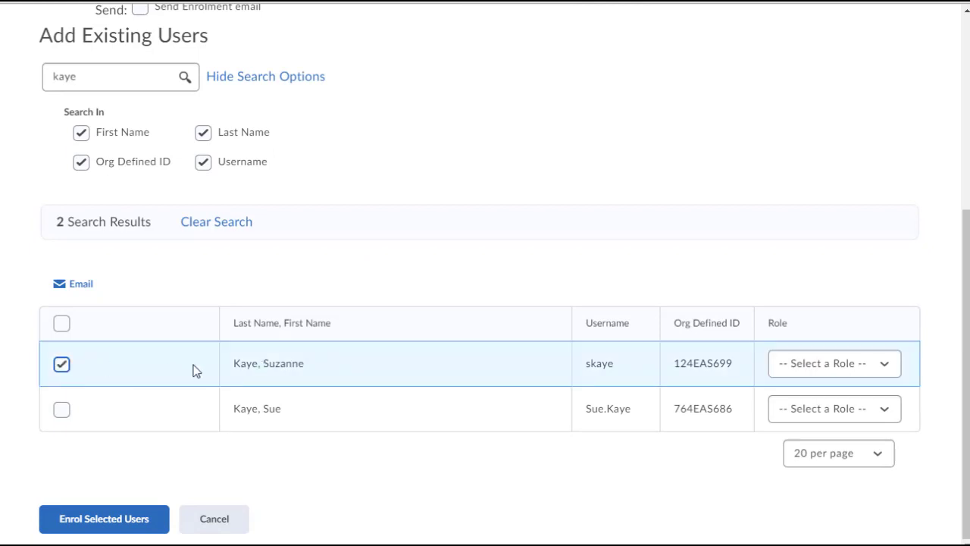
Step: Review the role options for the first staff member and return to the Classlist without enrolling anyone
{"action": "left_click", "coordinate": [834, 364]}
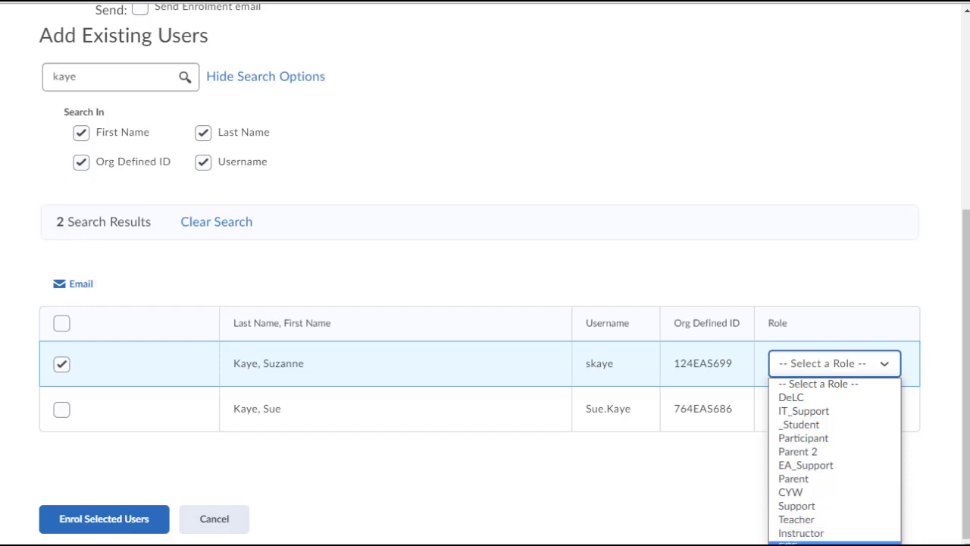
{"action": "left_click", "coordinate": [827, 384]}
{"action": "left_click", "coordinate": [834, 372]}
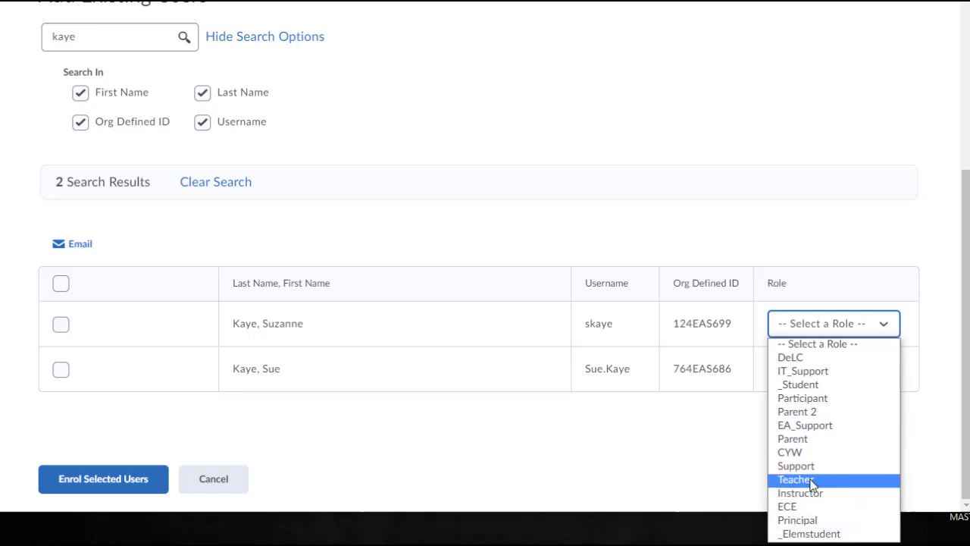
{"action": "scroll", "coordinate": [819, 486], "scroll_direction": "up", "scroll_amount": 4}
{"action": "left_click", "coordinate": [749, 108]}
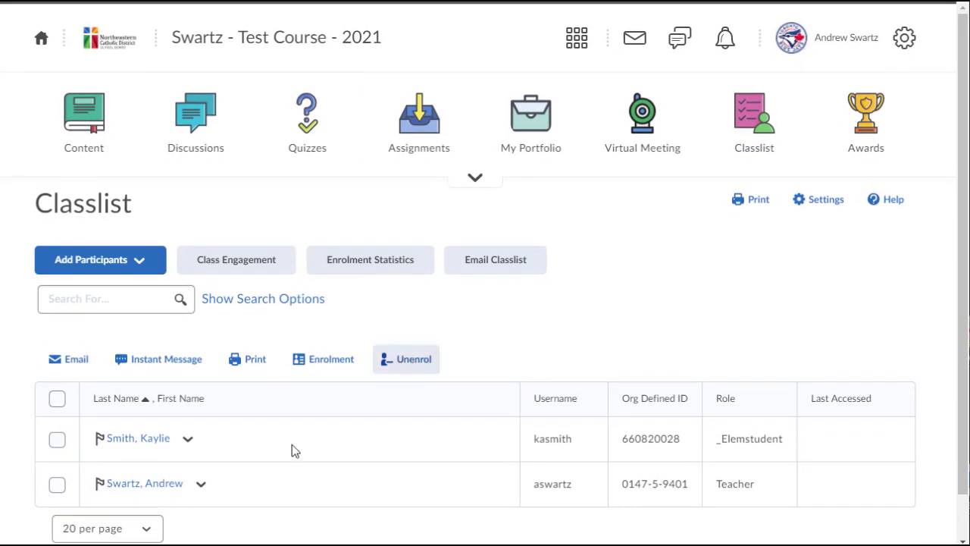
Step: Examine the Classlist entries, highlighting the enrolled student's Org Defined ID
{"action": "scroll", "coordinate": [321, 450], "scroll_direction": "down", "scroll_amount": 2}
{"action": "scroll", "coordinate": [319, 450], "scroll_direction": "up", "scroll_amount": 2}
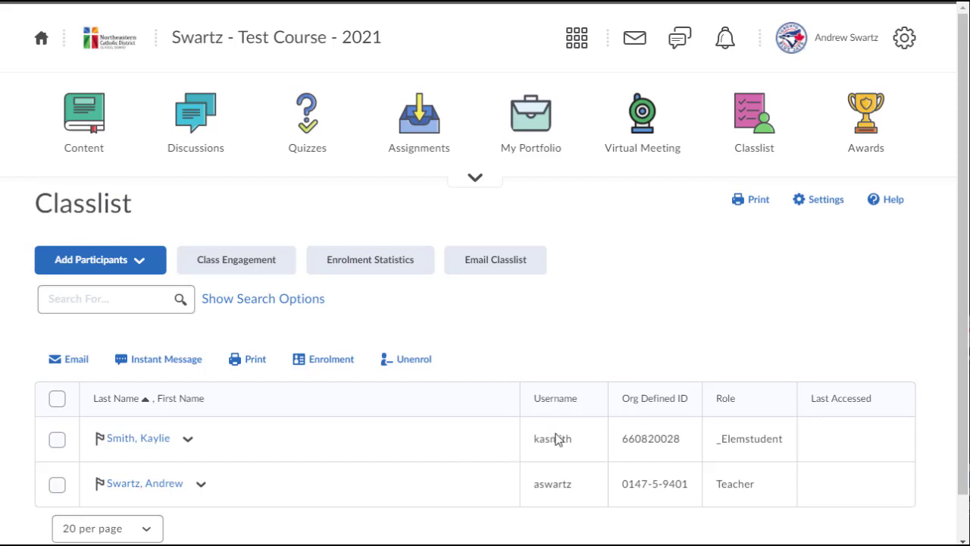
{"action": "left_click_drag", "start_coordinate": [617, 442], "coordinate": [692, 444]}
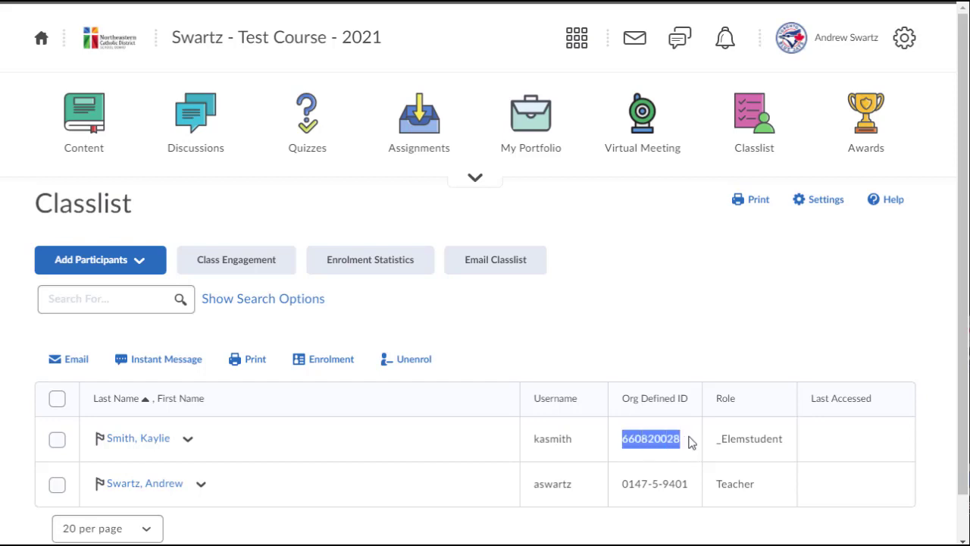
{"action": "left_click", "coordinate": [692, 443]}
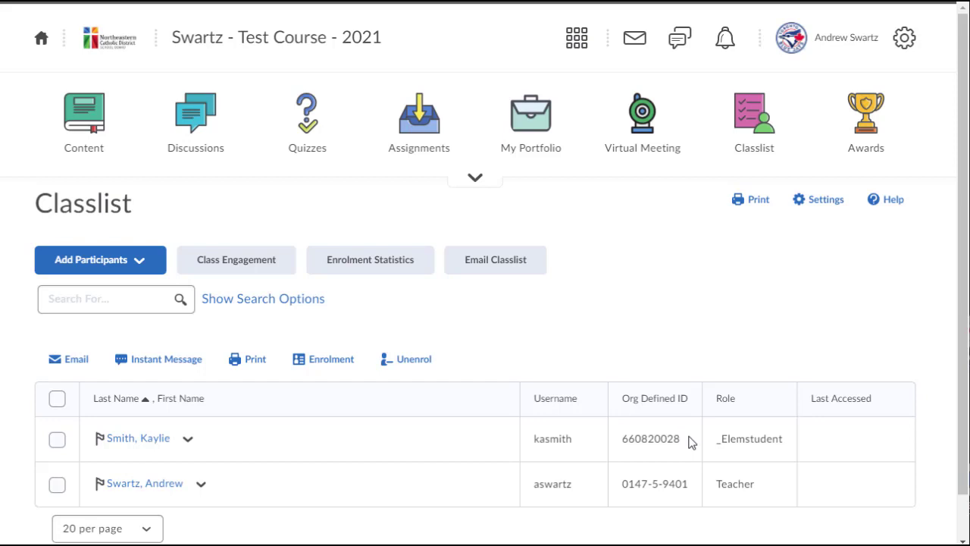
Step: Select the student with the _Elemstudent role in the Classlist and unenrol them from the course
{"action": "scroll", "coordinate": [395, 428], "scroll_direction": "down", "scroll_amount": 1}
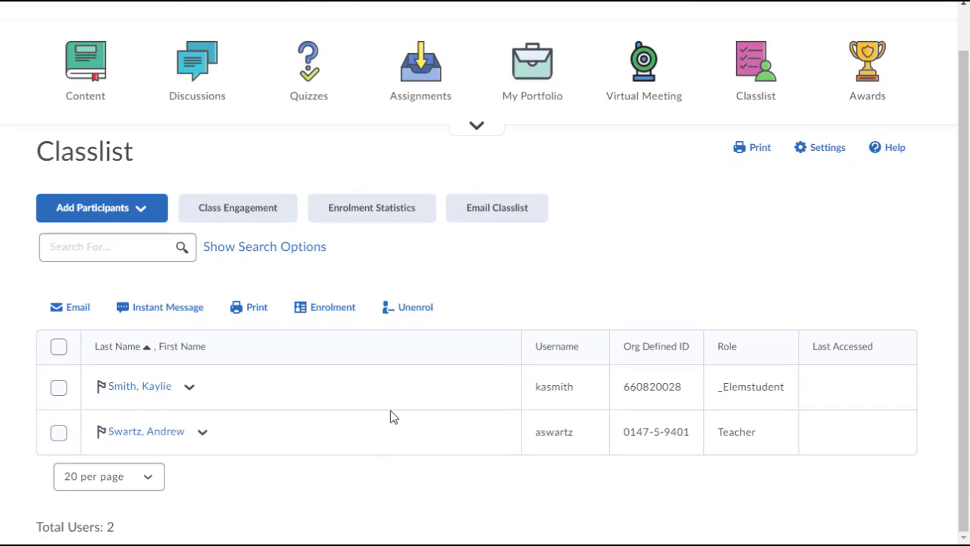
{"action": "left_click", "coordinate": [59, 388]}
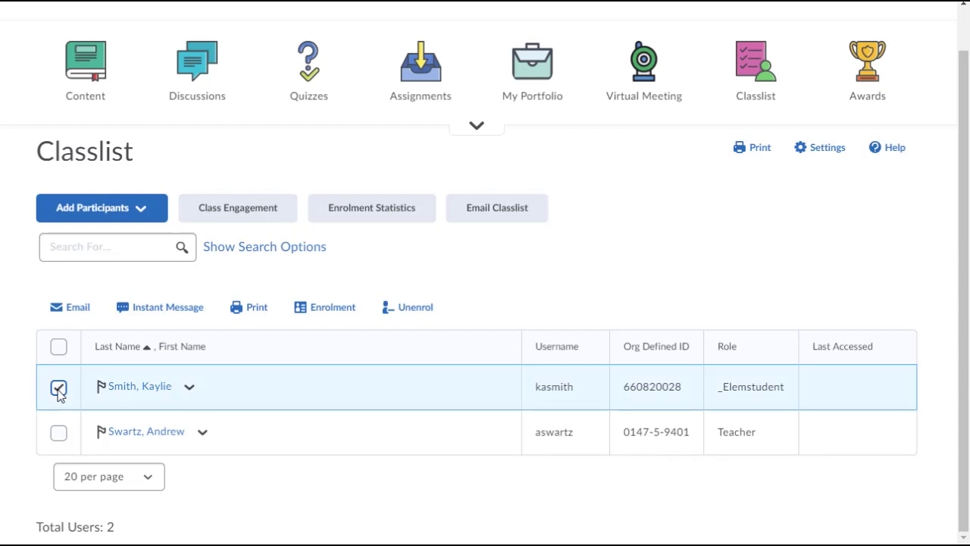
{"action": "left_click", "coordinate": [749, 81]}
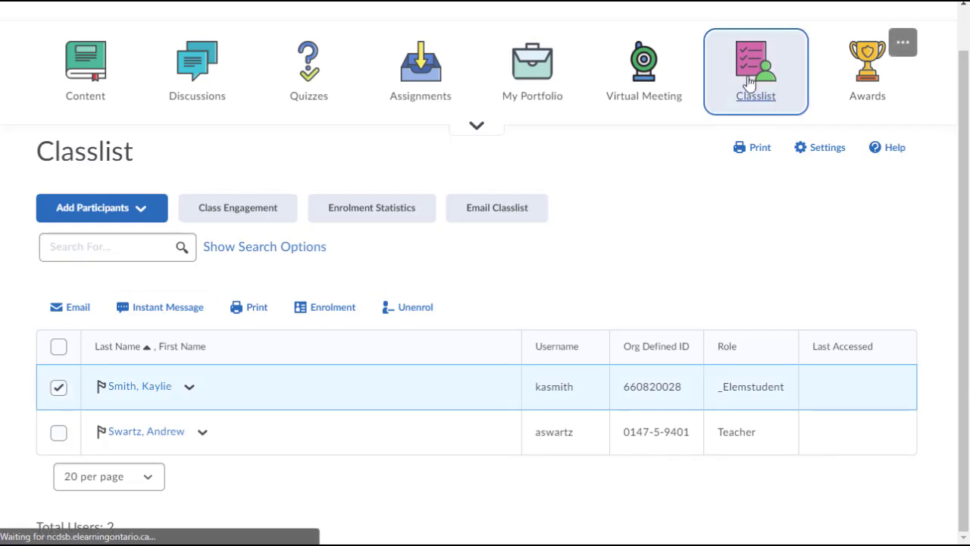
{"action": "left_click", "coordinate": [58, 388]}
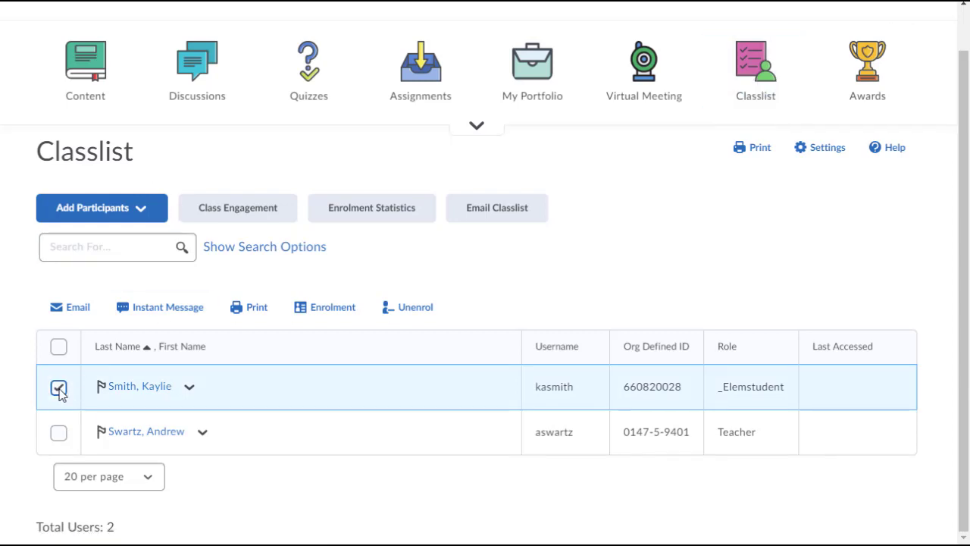
{"action": "left_click", "coordinate": [419, 316]}
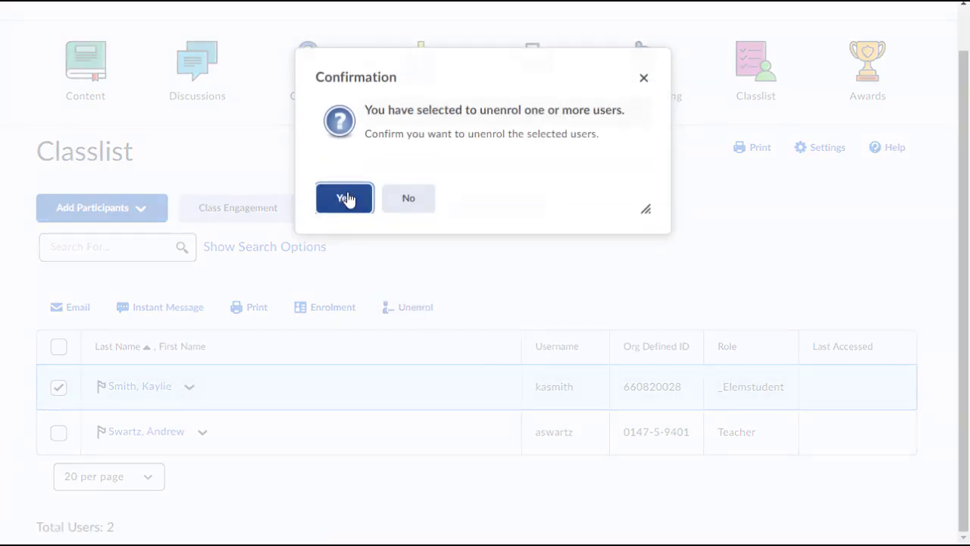
{"action": "left_click", "coordinate": [345, 197]}
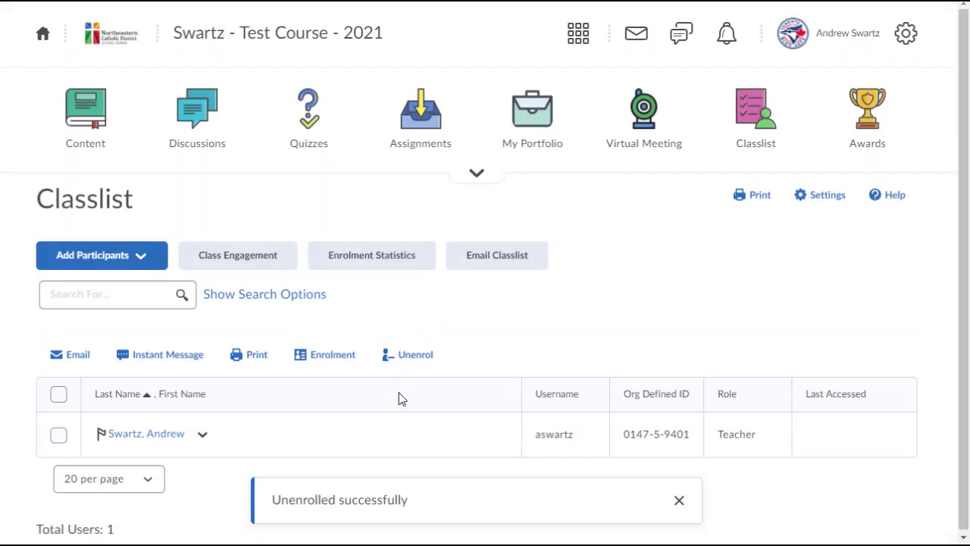